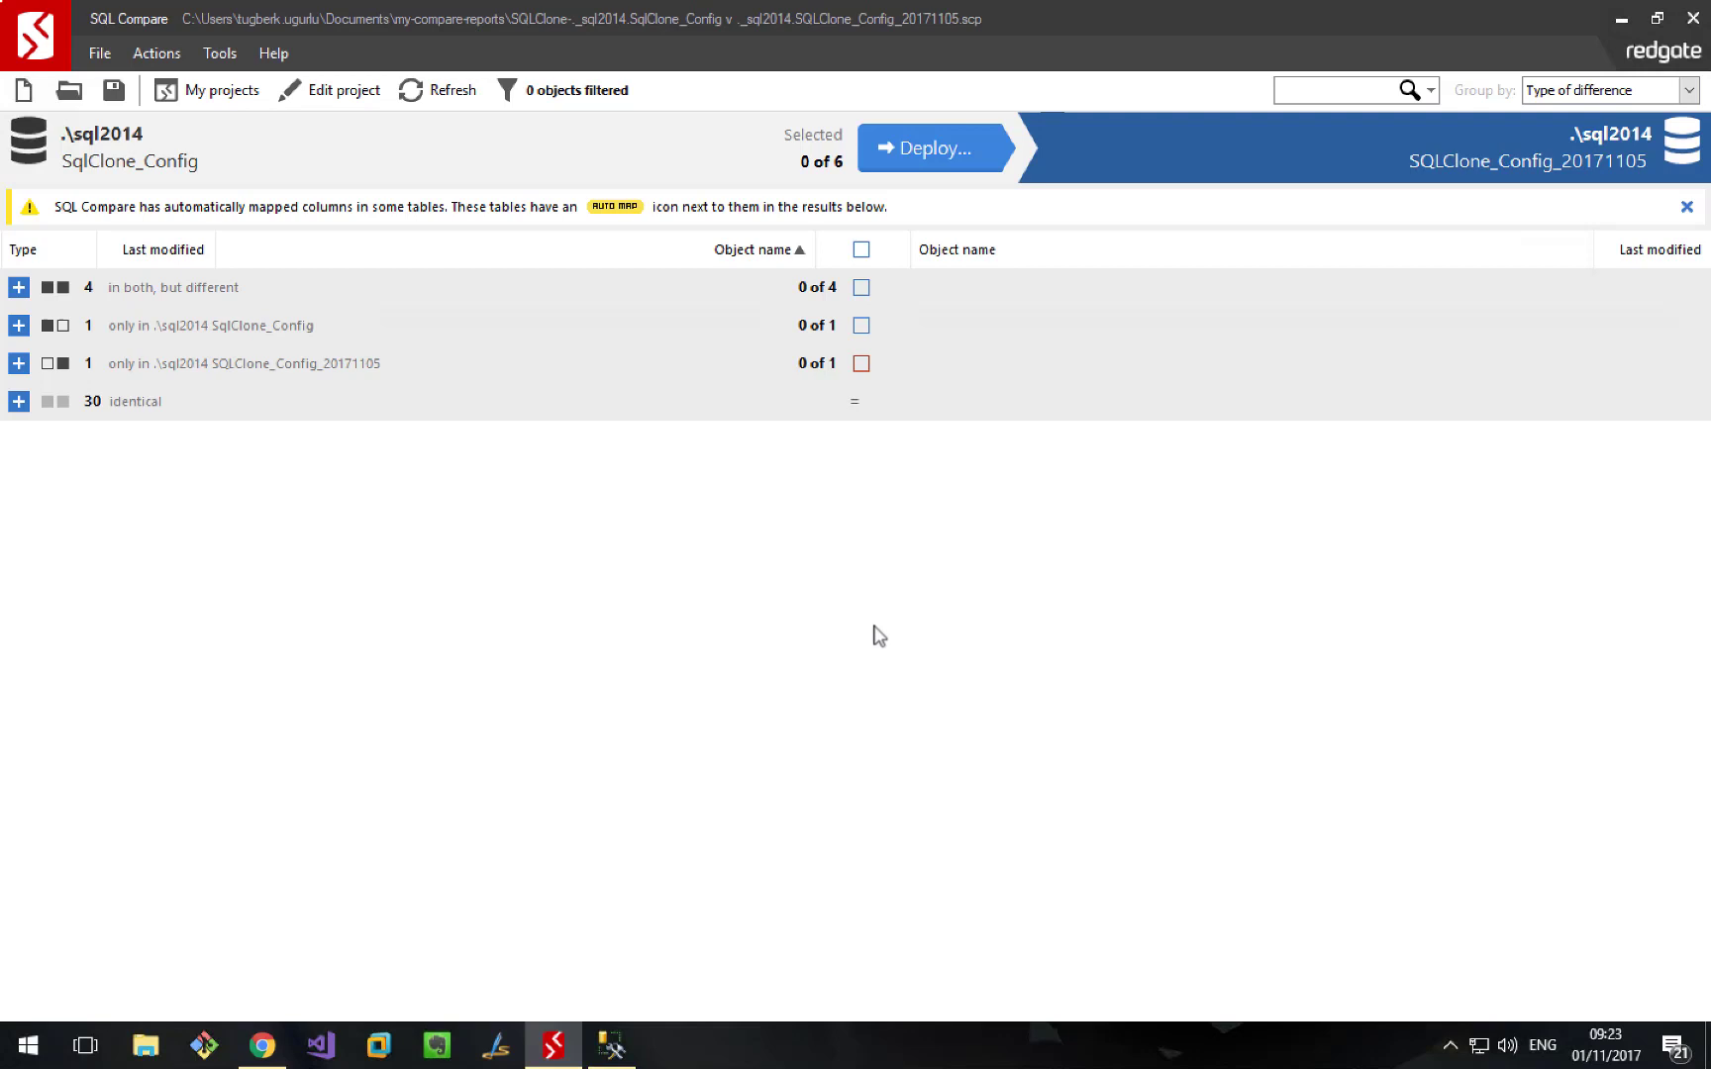
Step: Configure an Interactive HTML comparison report with the default file name and folder
click(218, 55)
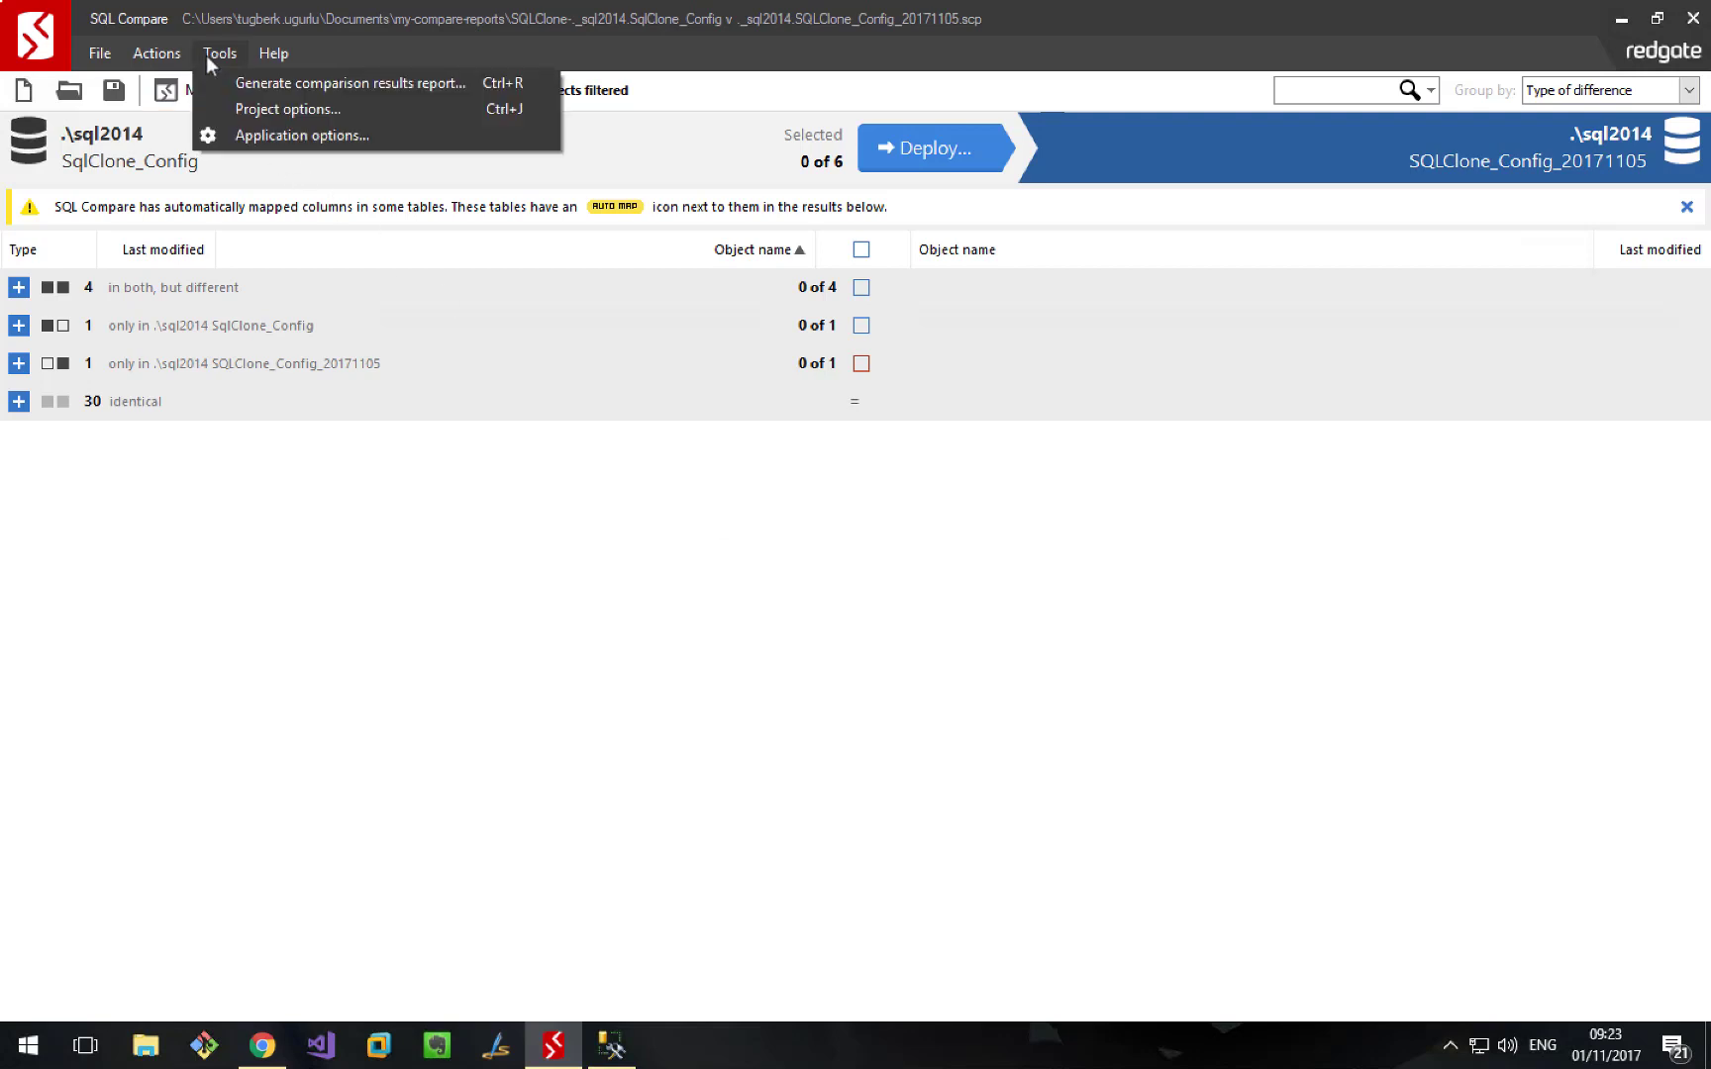
click(262, 85)
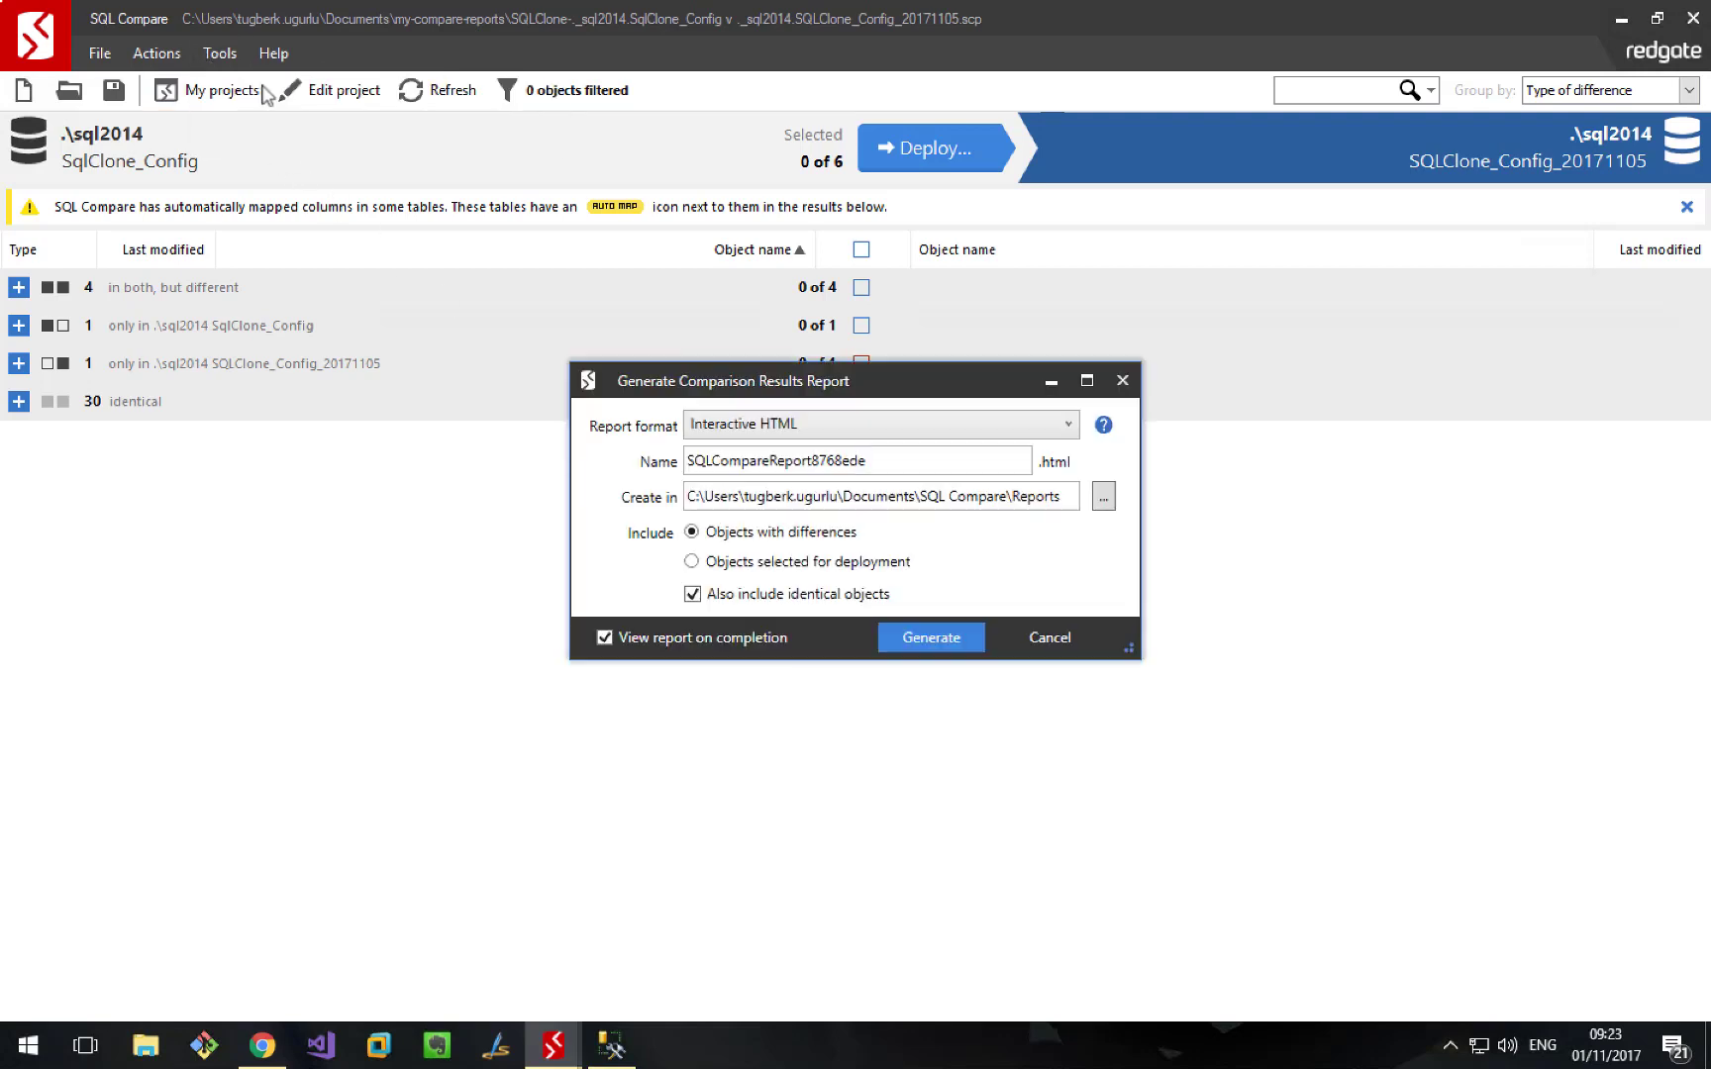
click(873, 428)
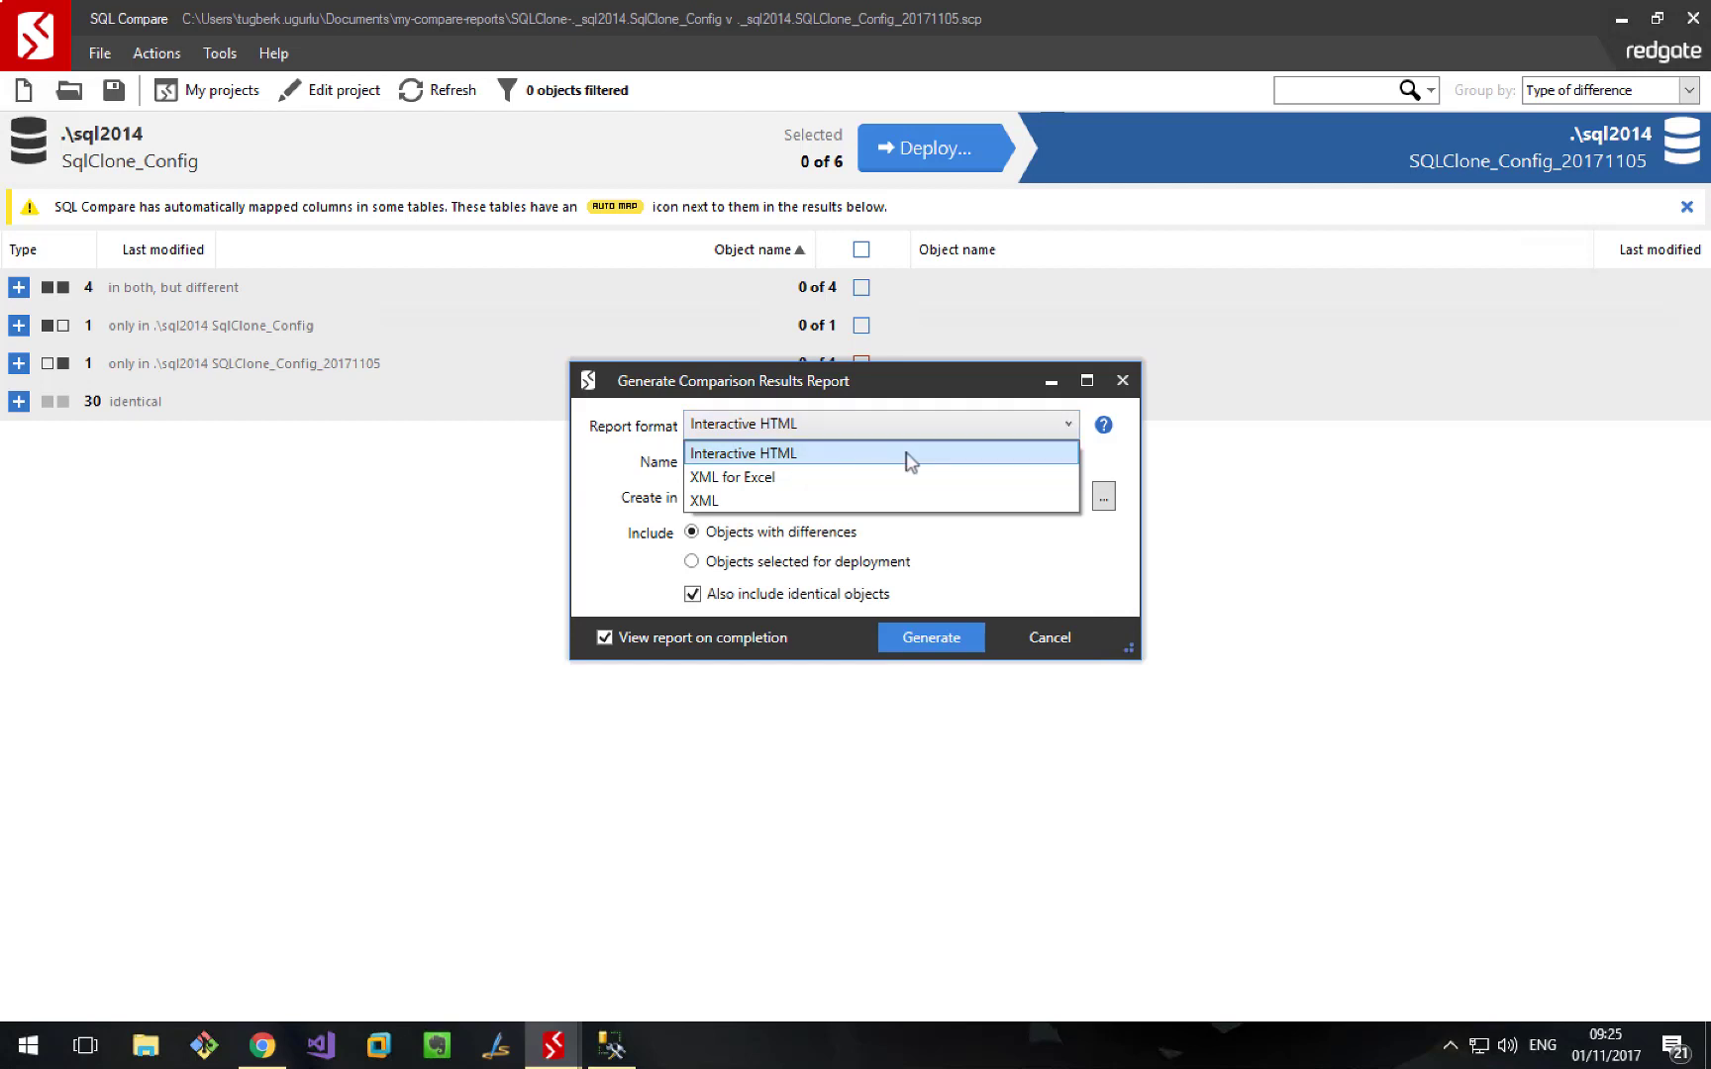
click(908, 456)
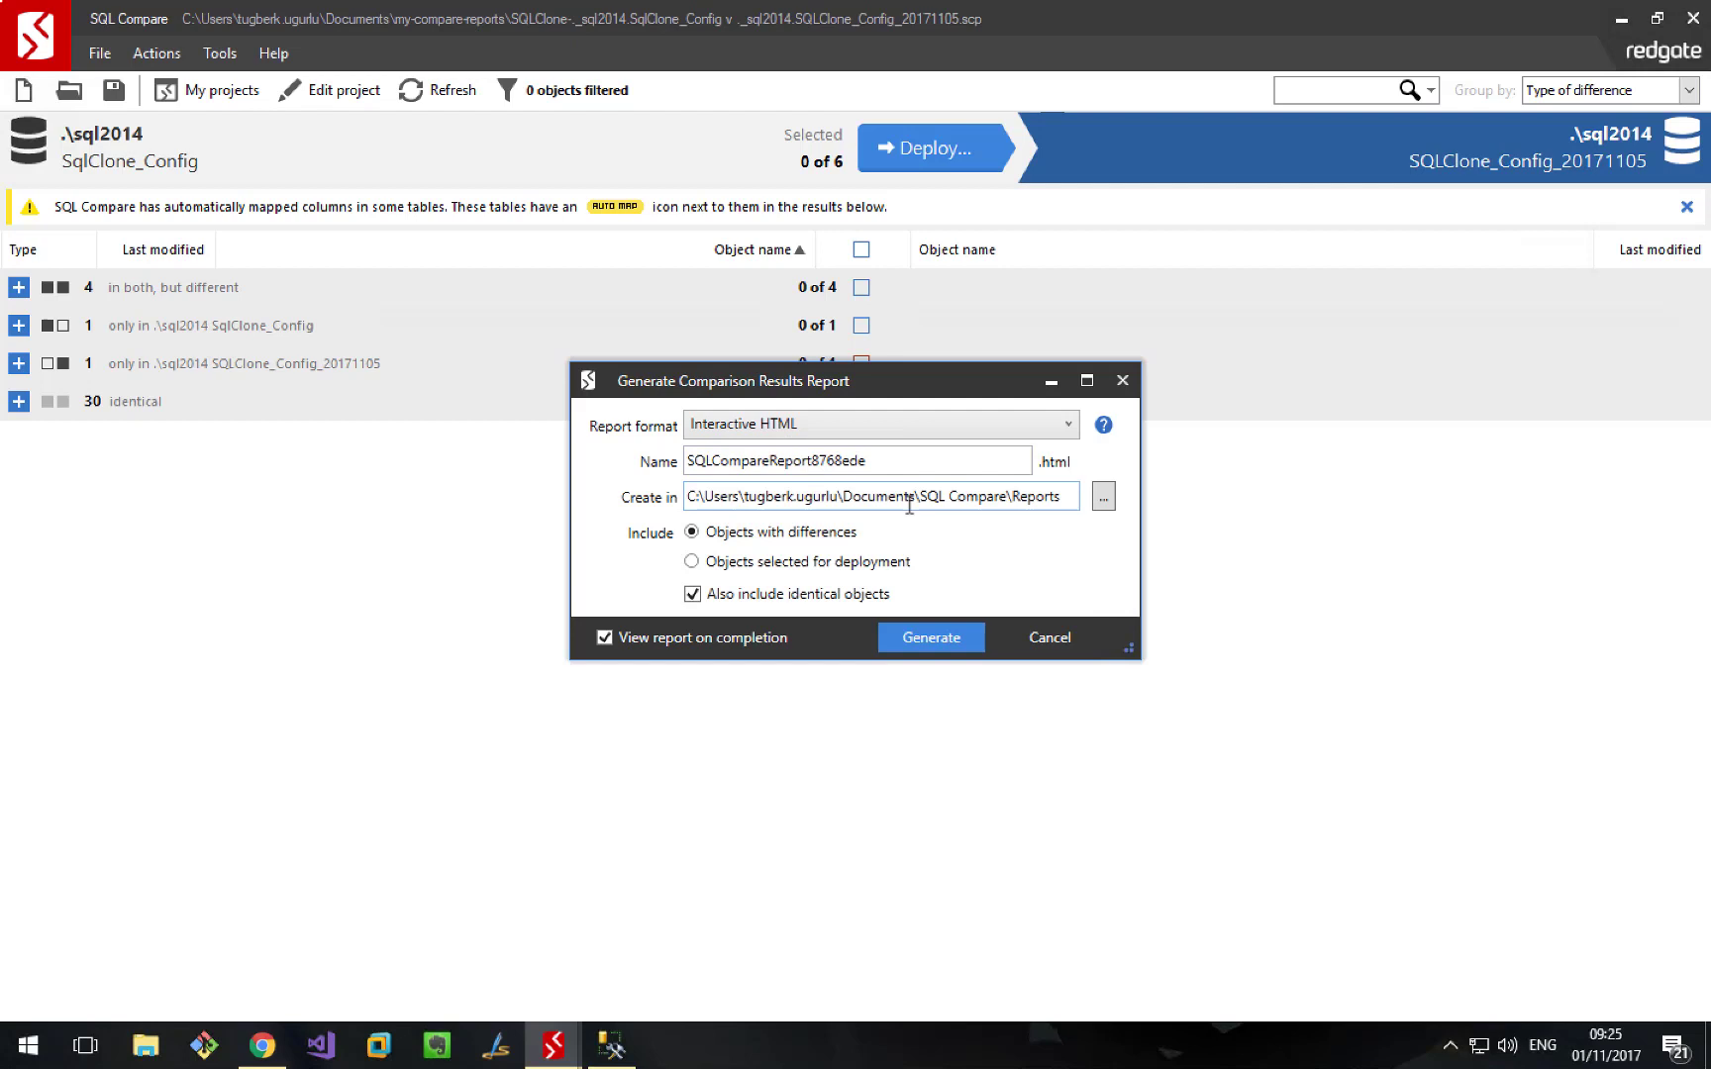
click(909, 497)
click(886, 461)
drag(693, 593, 756, 591)
click(933, 638)
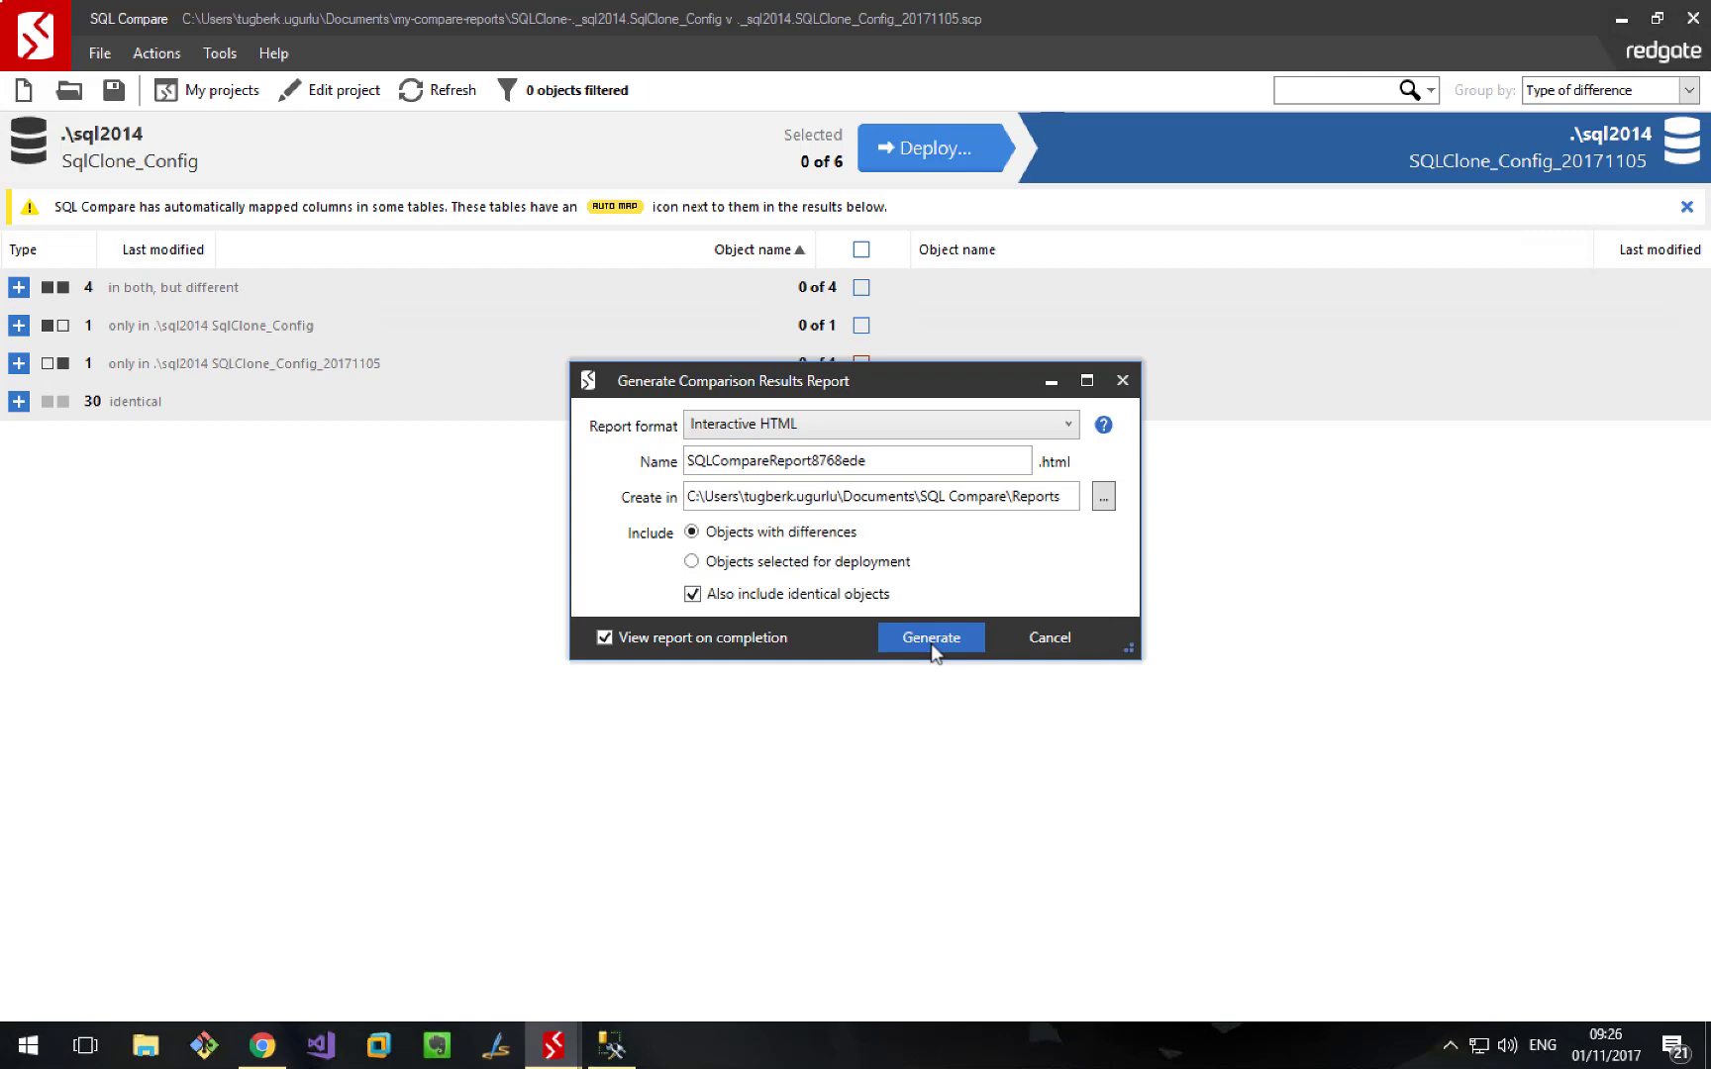
Step: View the generated report in the browser and expand dbo.Clones to show its column change
click(933, 641)
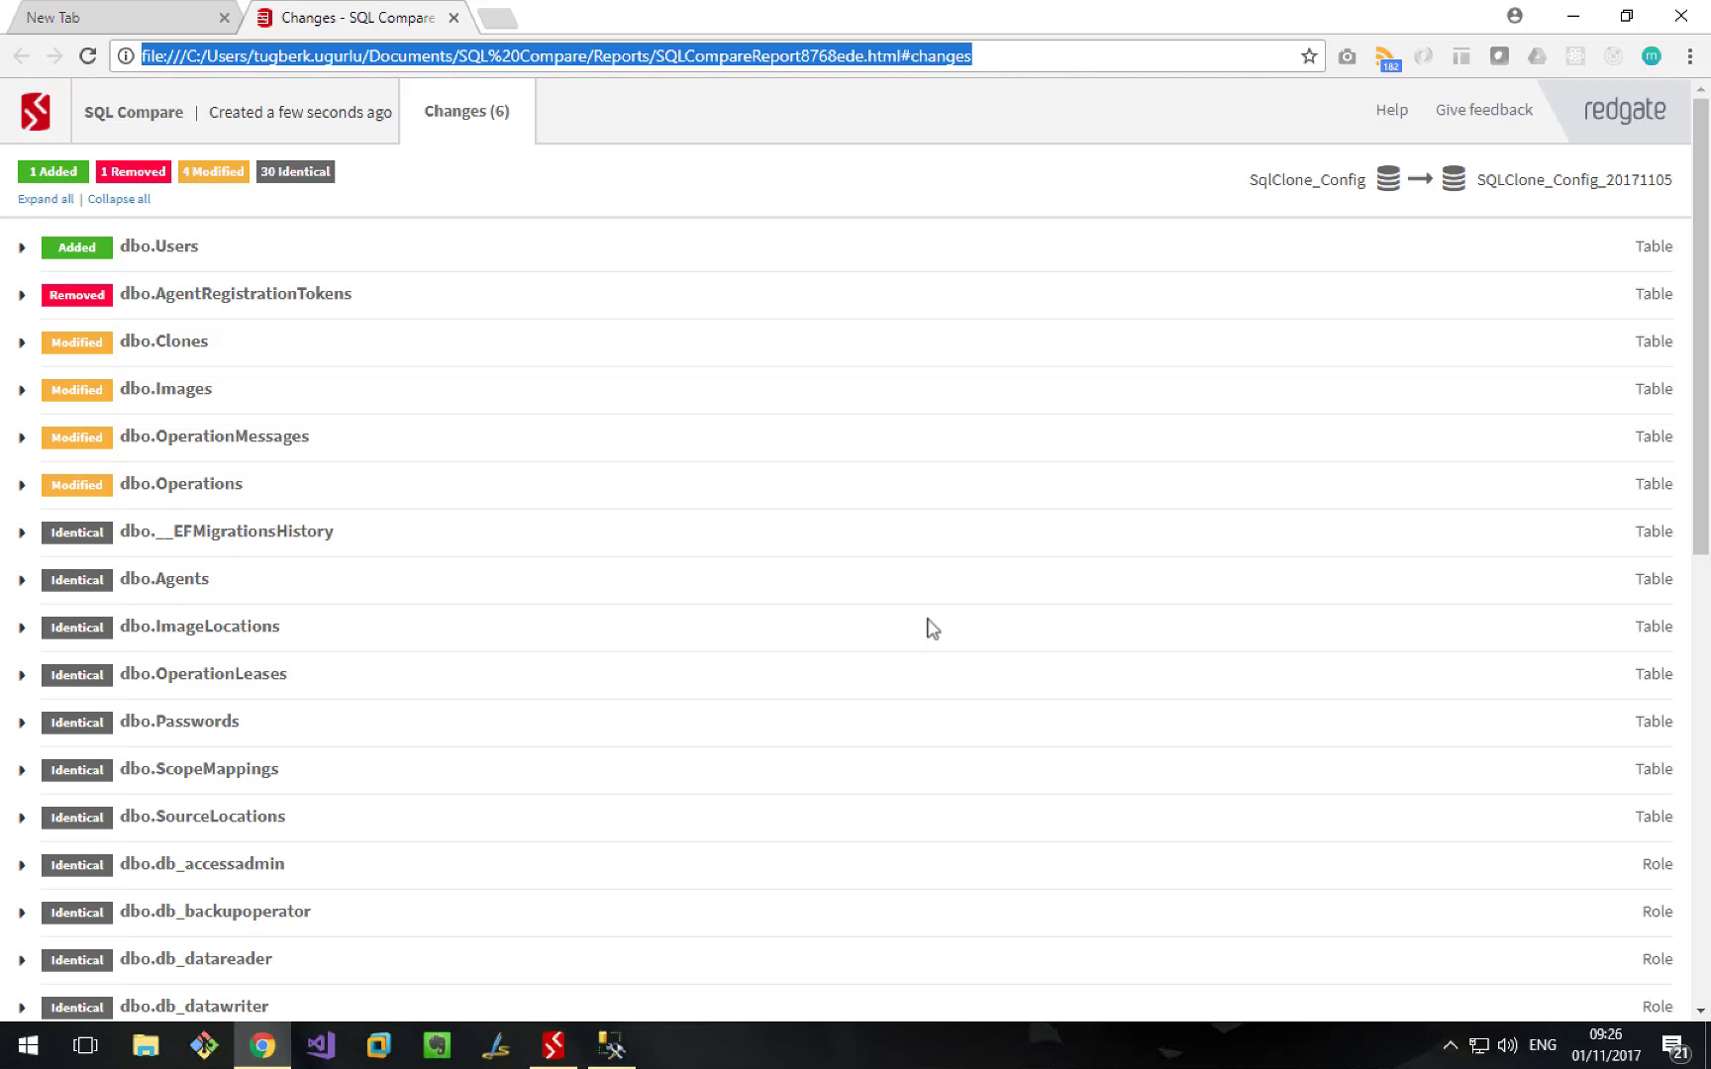
click(542, 655)
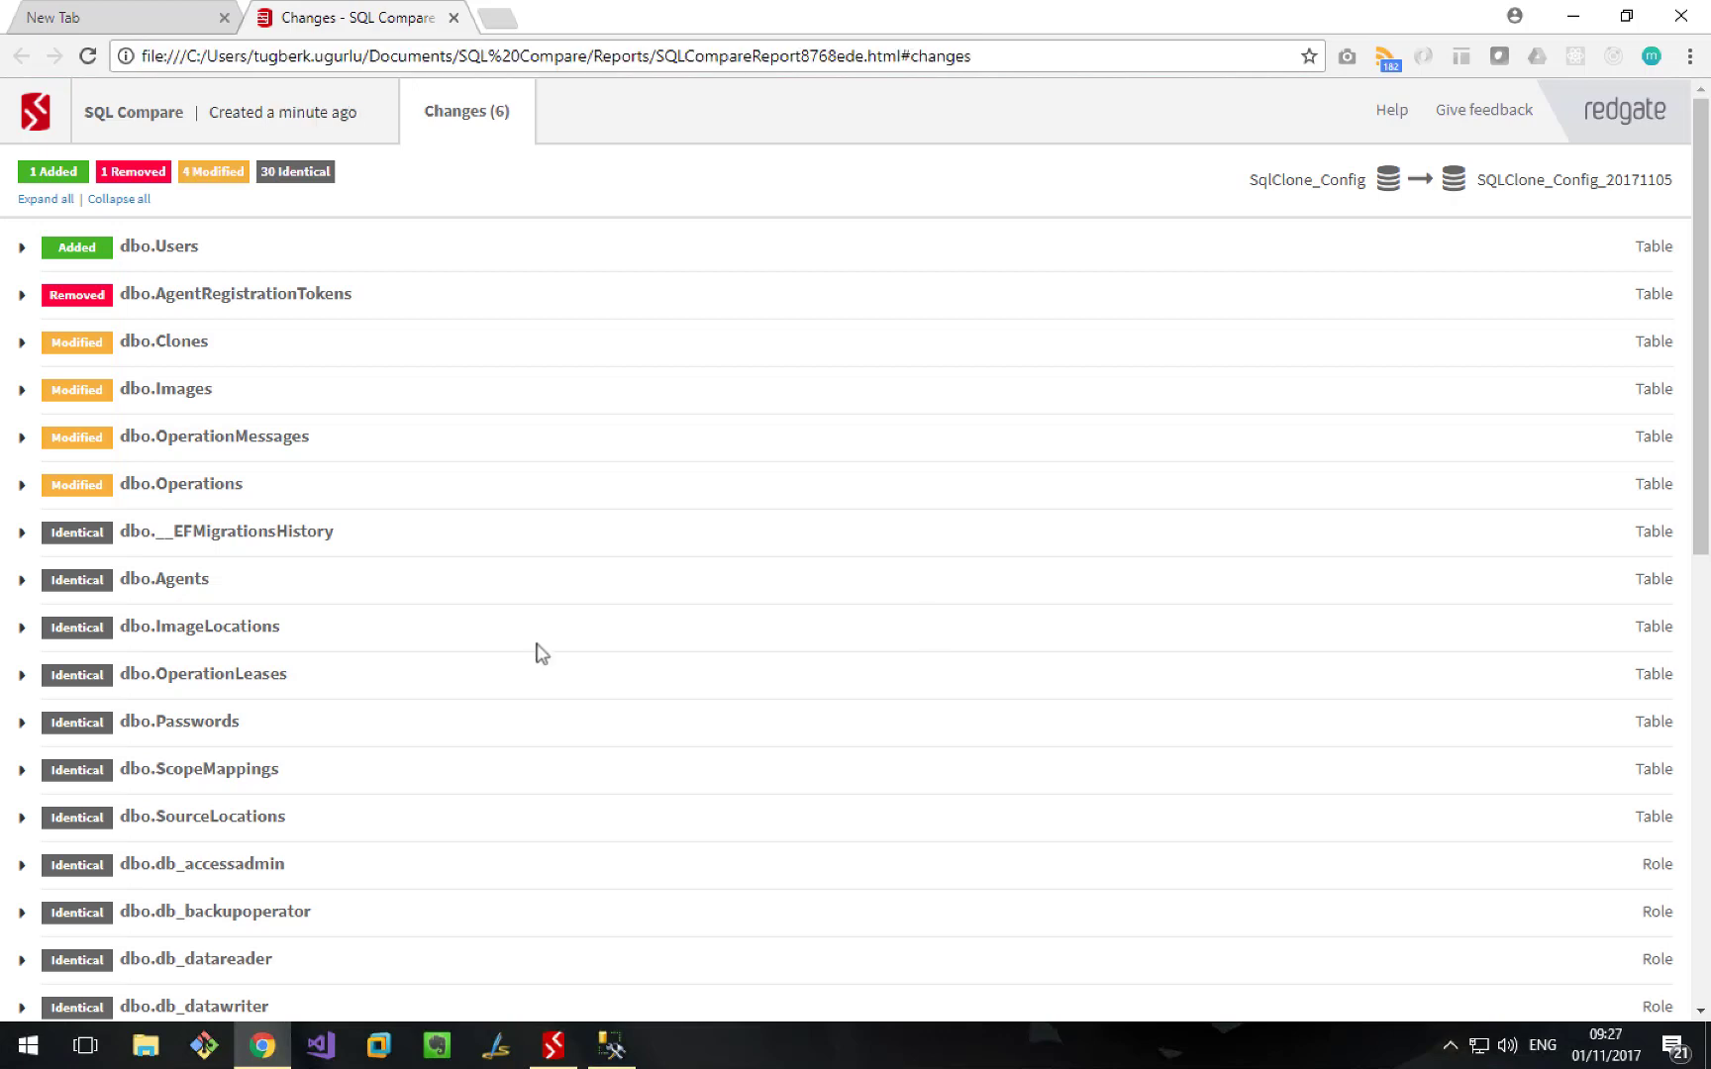
click(181, 342)
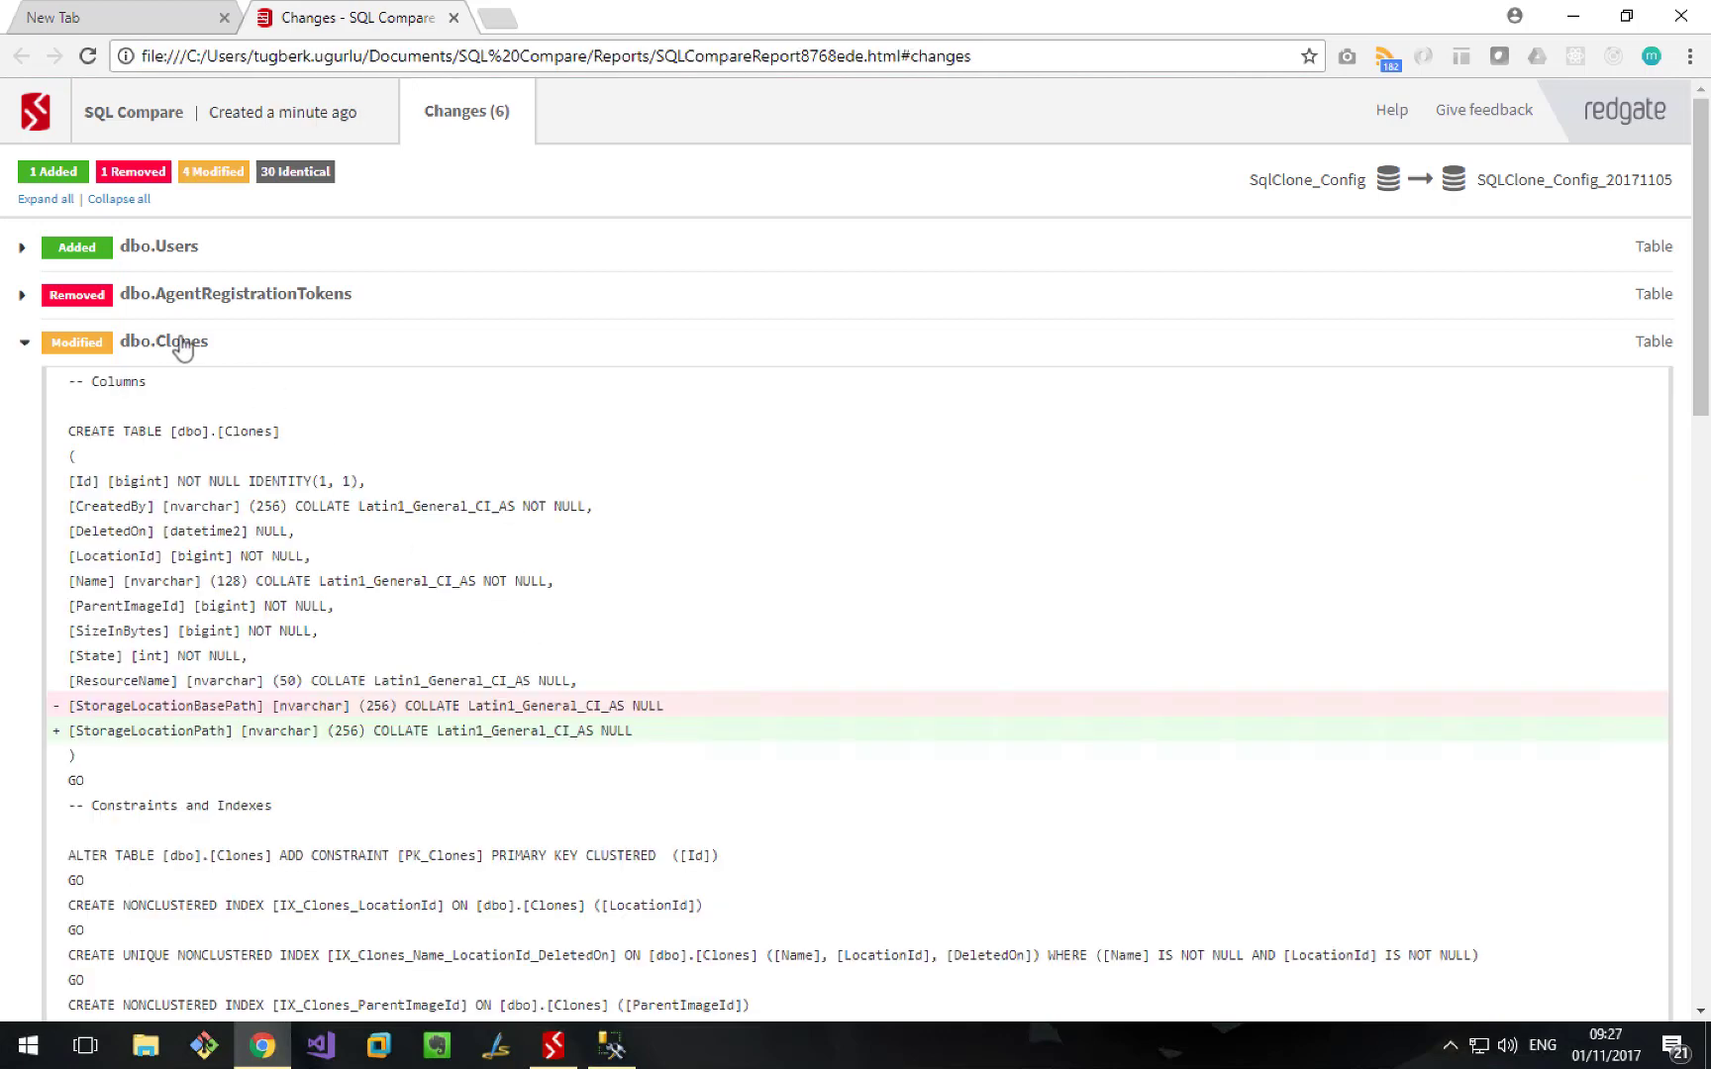
Step: Expand all changes and search the page for 'OriginServerName' to reach its dbo.Images matches
click(46, 200)
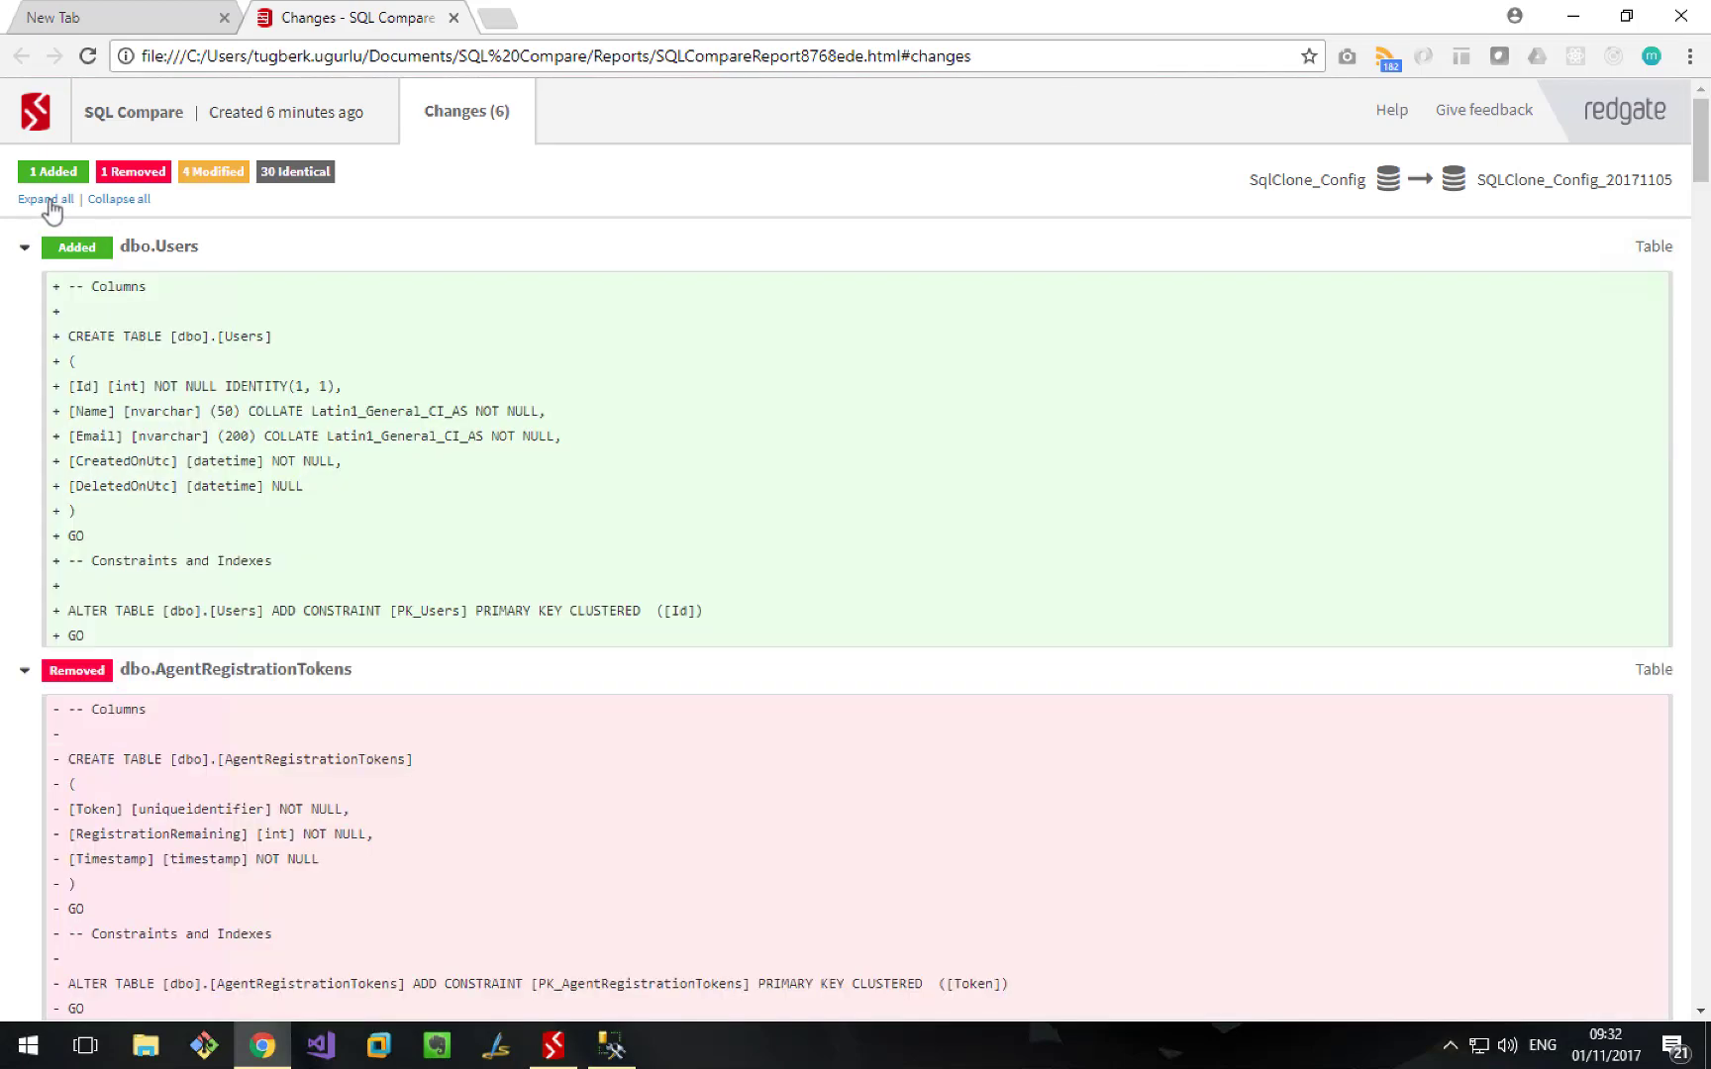
key(ctrl+f)
text(OriginServerName)
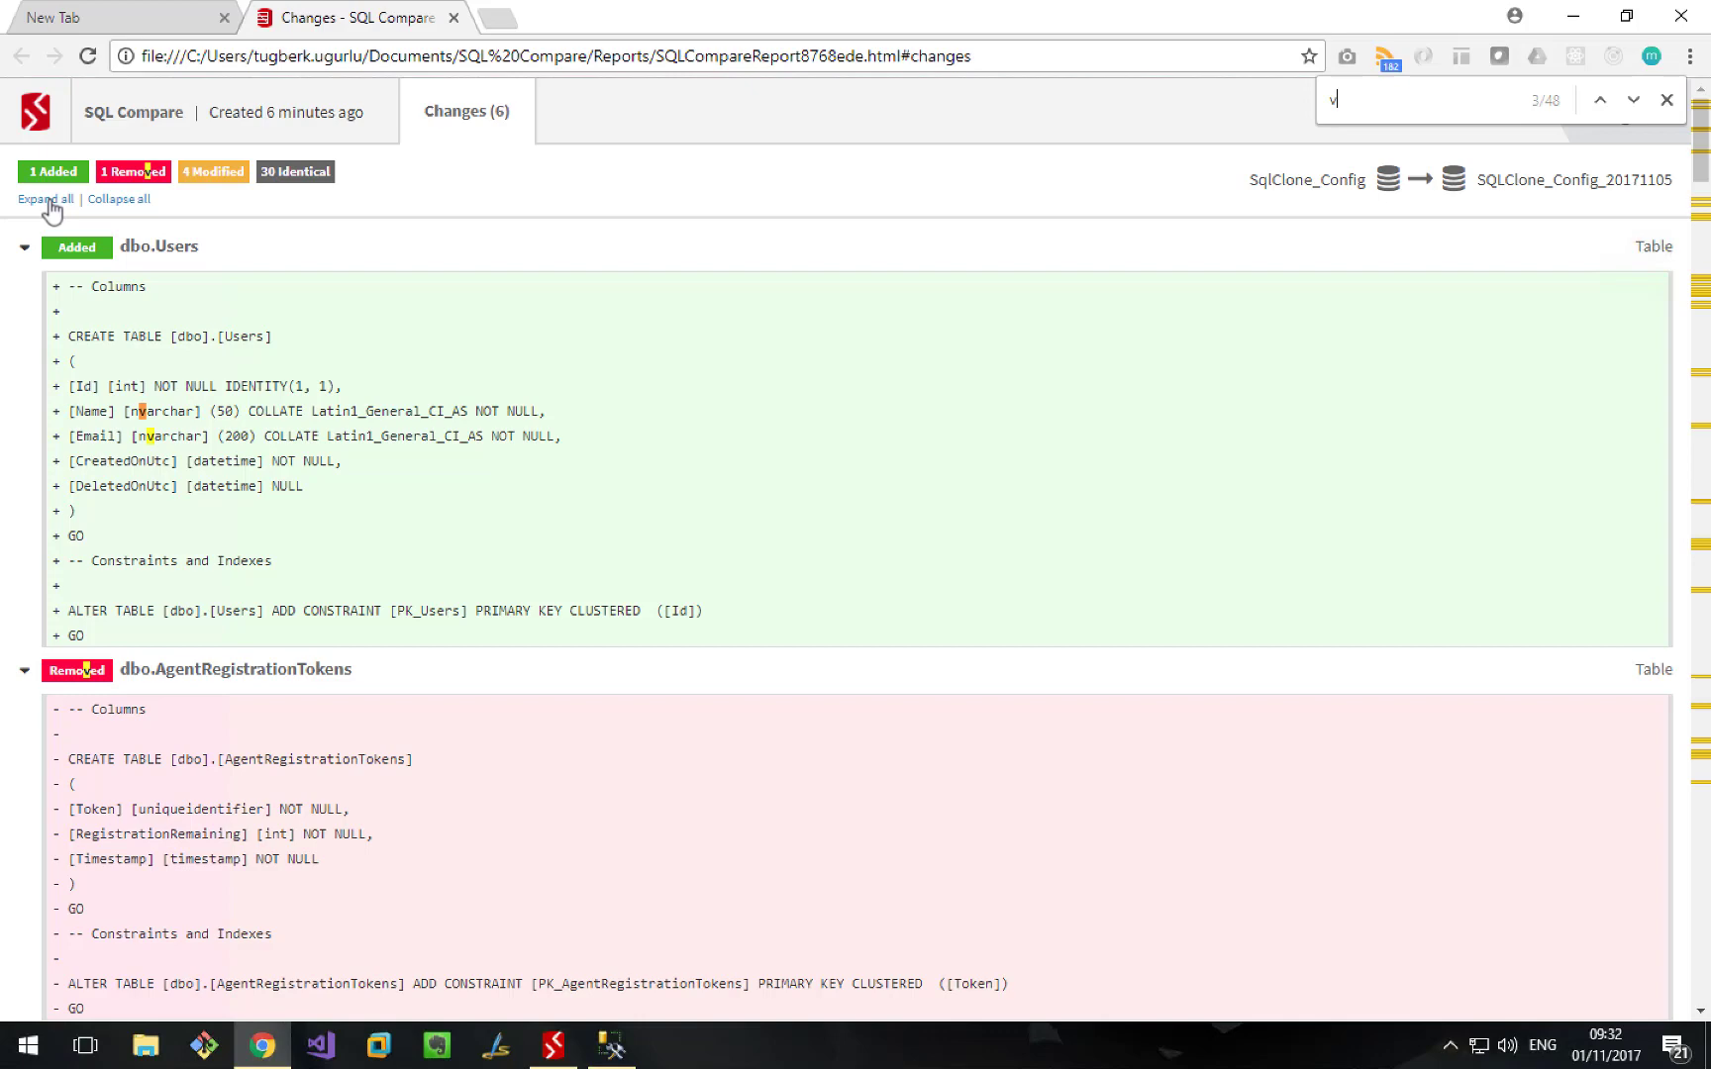
key(Return)
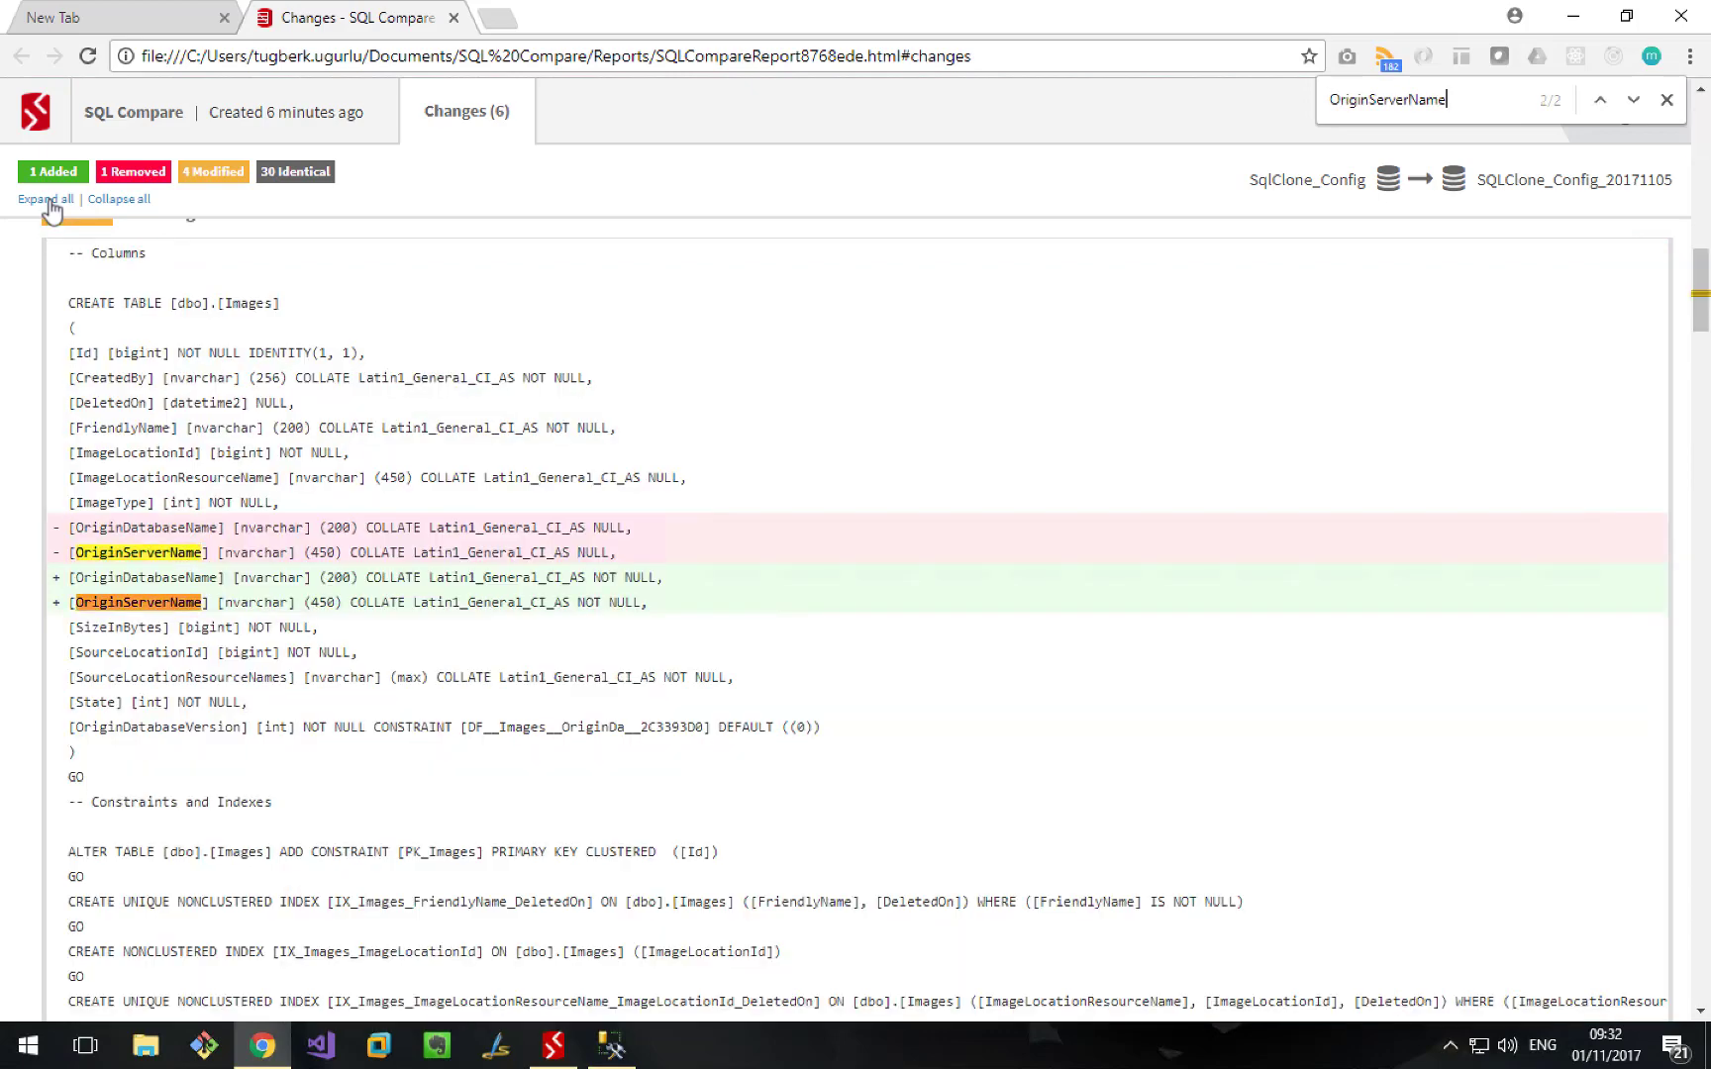